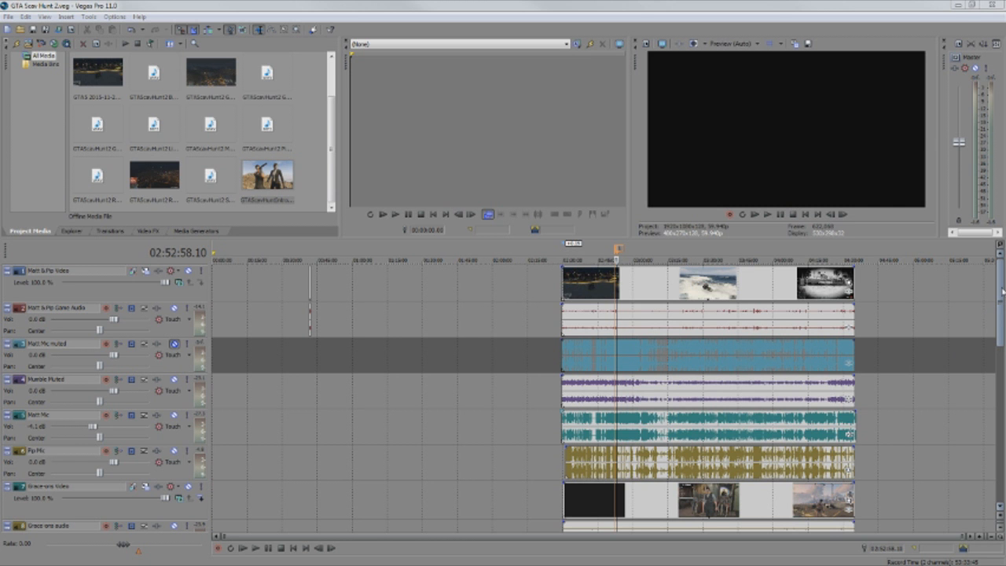
Mute the Mumble Muted track and the game audio track directly below the first video track
left_click_drag(1001, 289, 1003, 435)
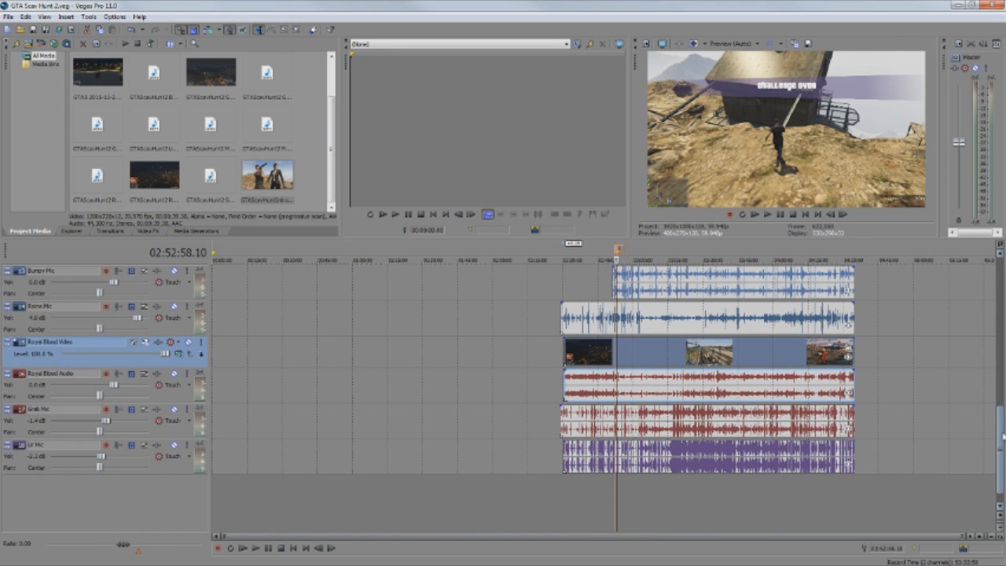
left_click_drag(1002, 435, 1002, 288)
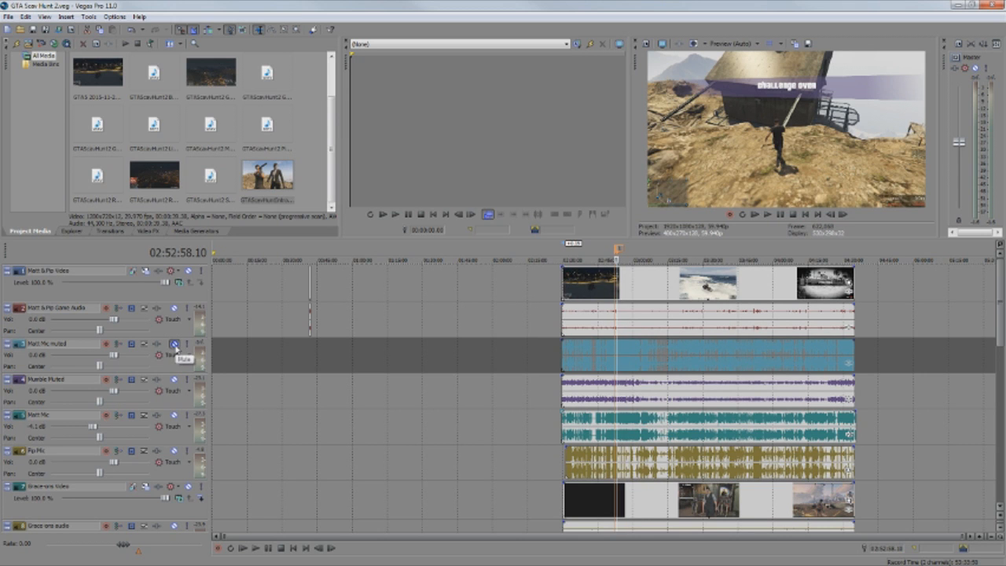
left_click(174, 379)
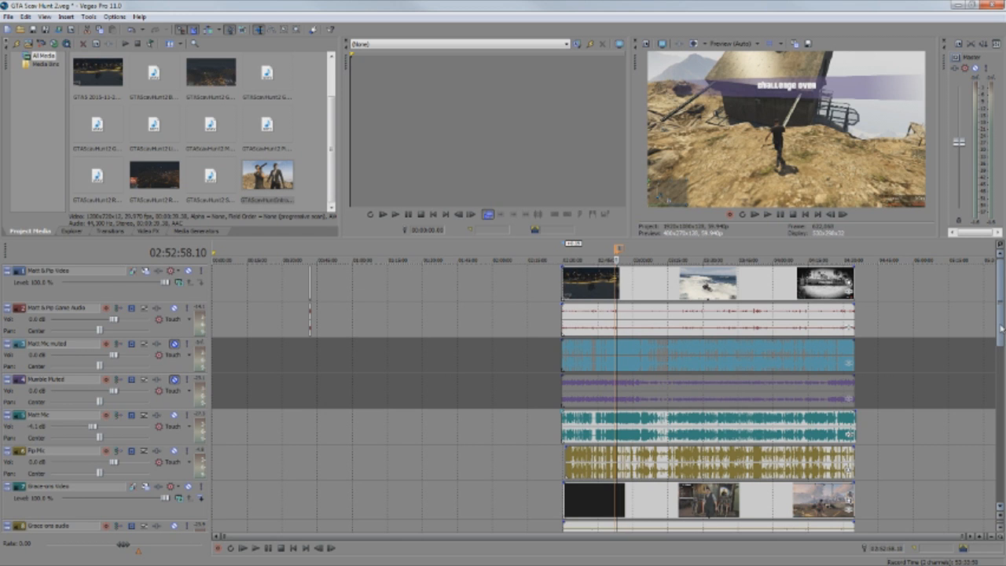
scroll(1002, 329, "down", 1)
scroll(1002, 329, "up", 1)
left_click(174, 308)
Mute the remaining game audio tracks 8, 12 and 16, leaving the individual microphone tracks active
scroll(463, 425, "down", 2)
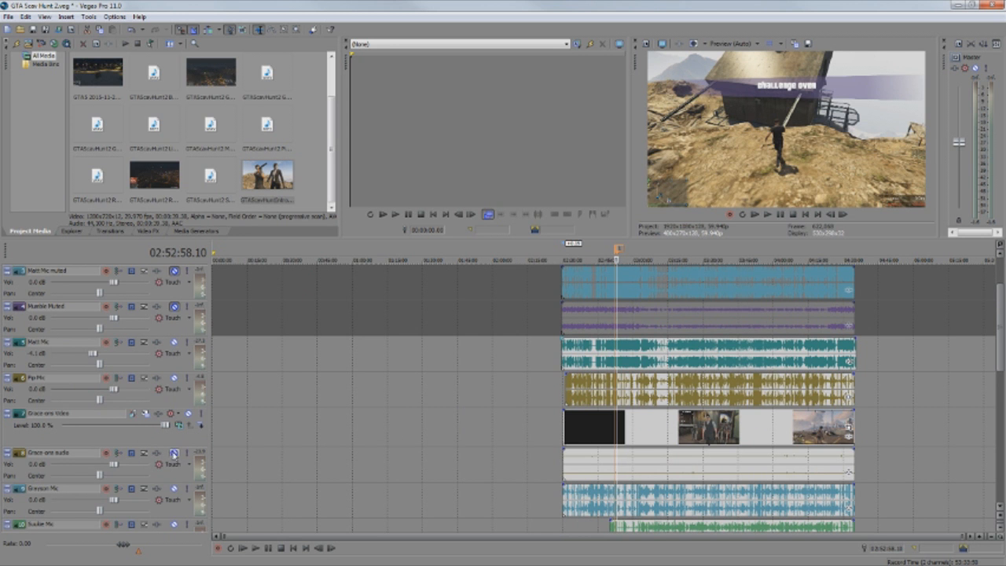
scroll(499, 425, "down", 6)
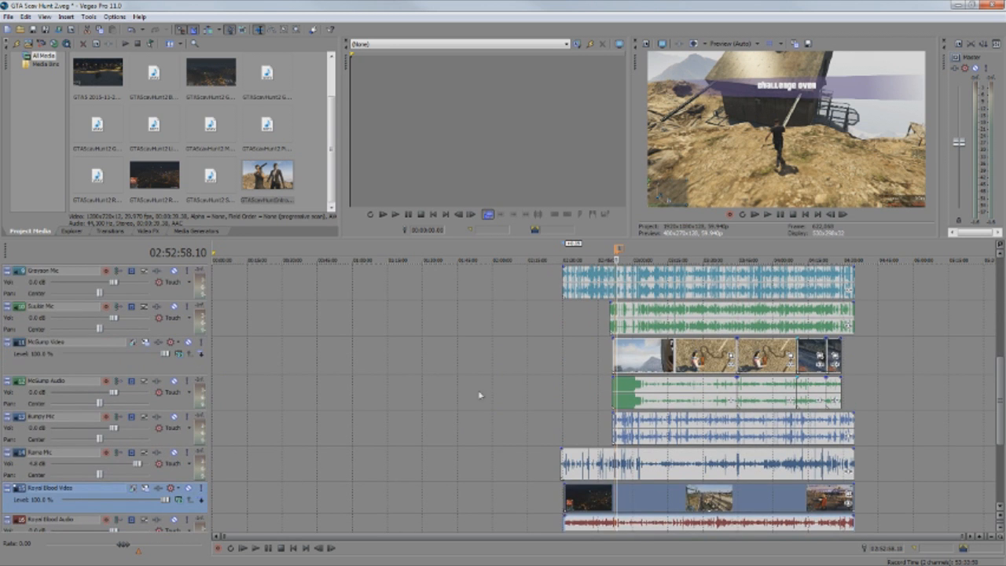
left_click(175, 382)
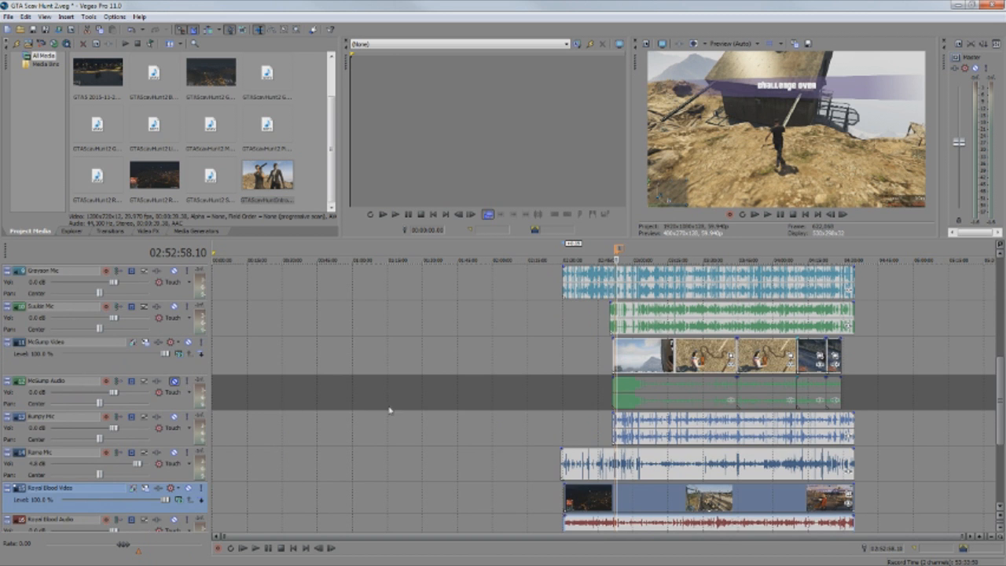
scroll(389, 407, "down", 3)
left_click(175, 409)
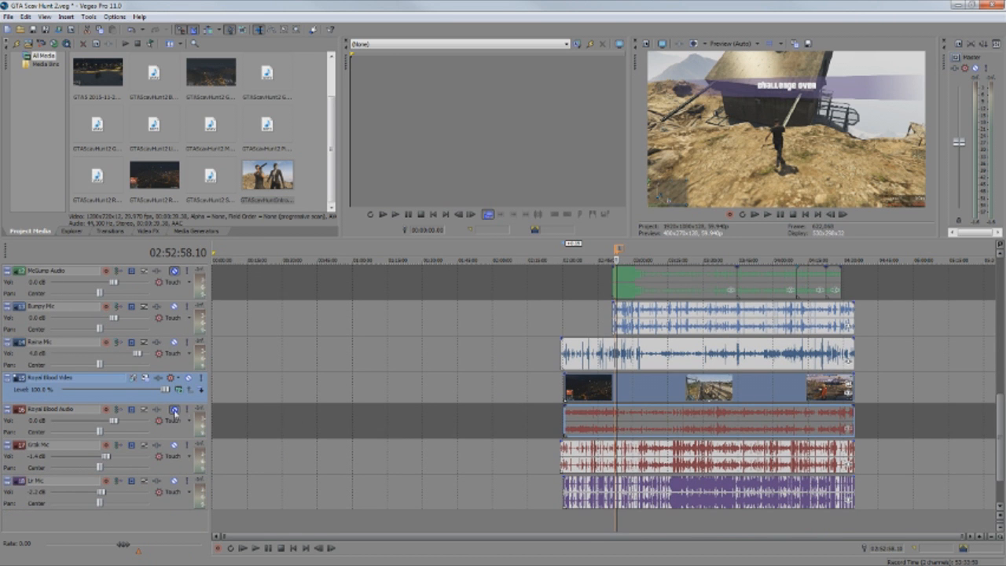
Play the timeline from about 02:51:27, shortly before the first marker, to hear the microphone tracks
scroll(663, 397, "up", 4)
scroll(663, 397, "up", 3)
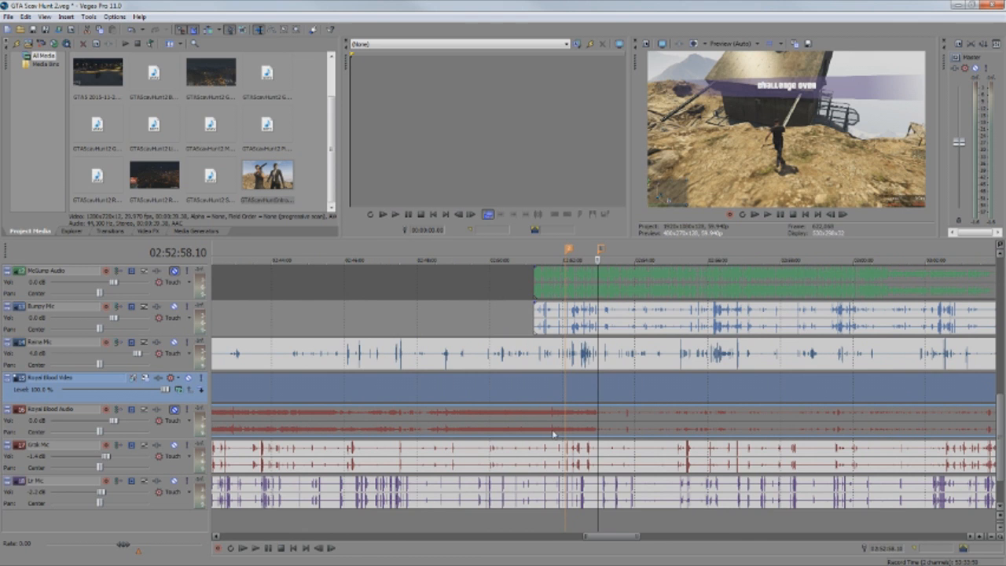
left_click(567, 247)
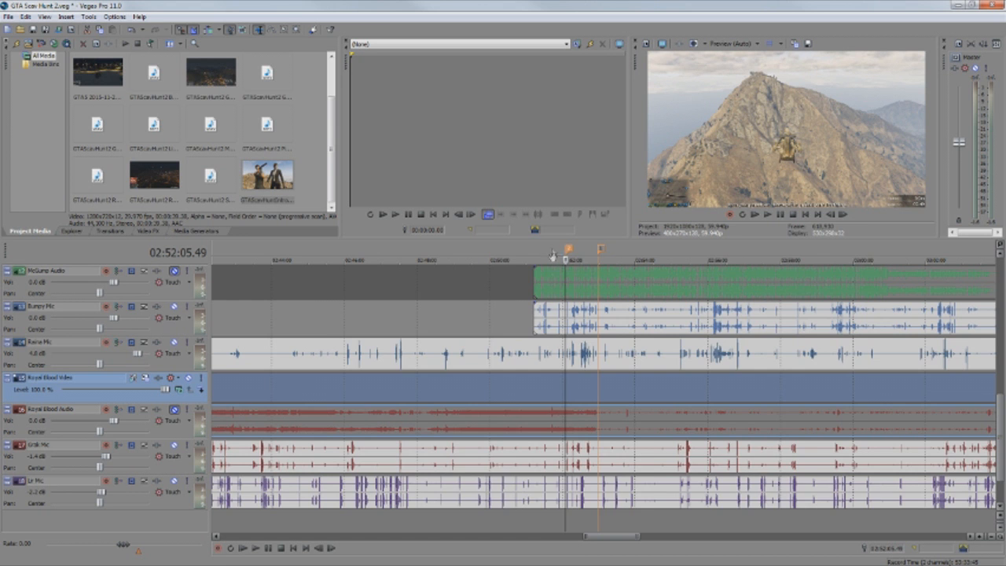
scroll(557, 382, "up", 3)
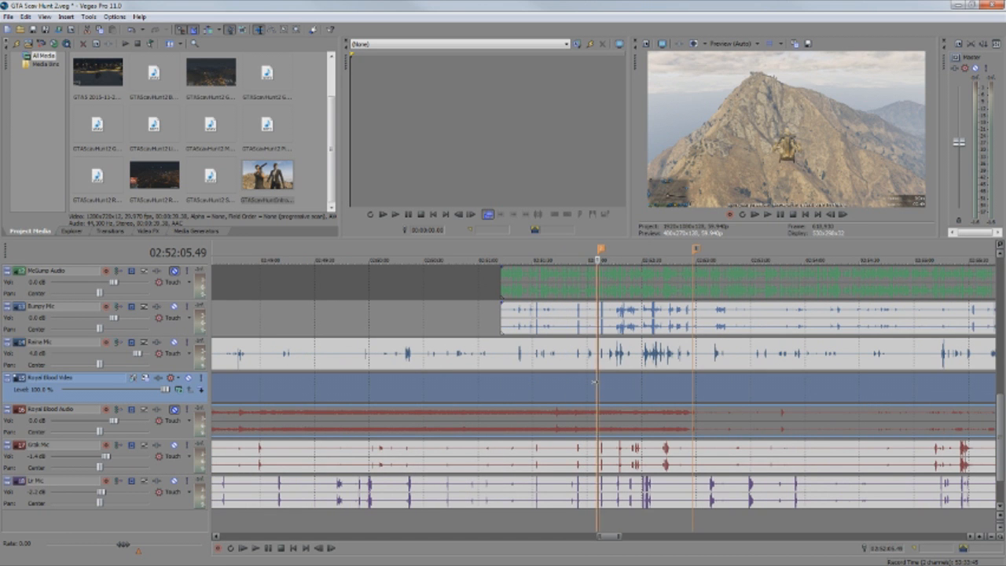
left_click(532, 383)
left_click(528, 383)
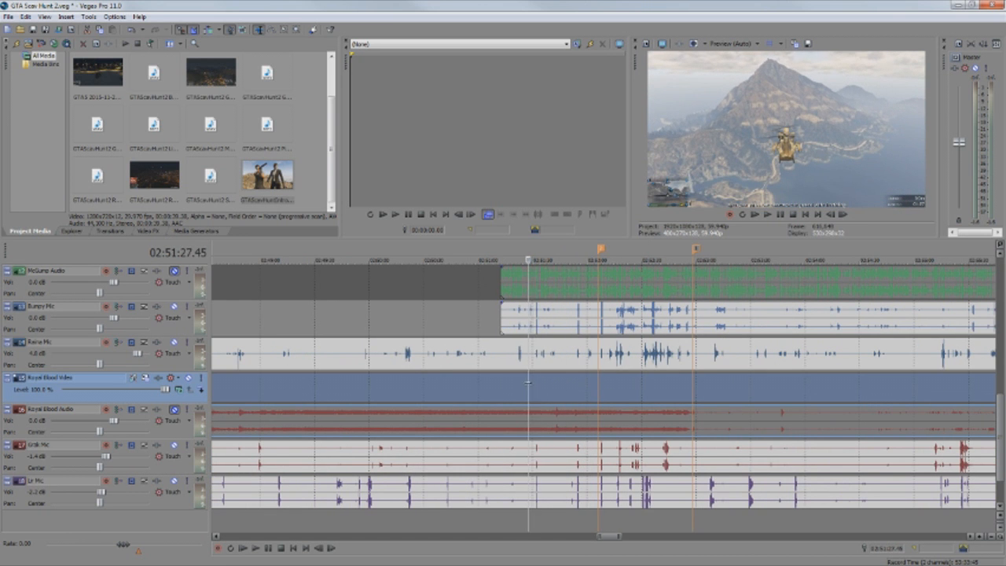
key("space")
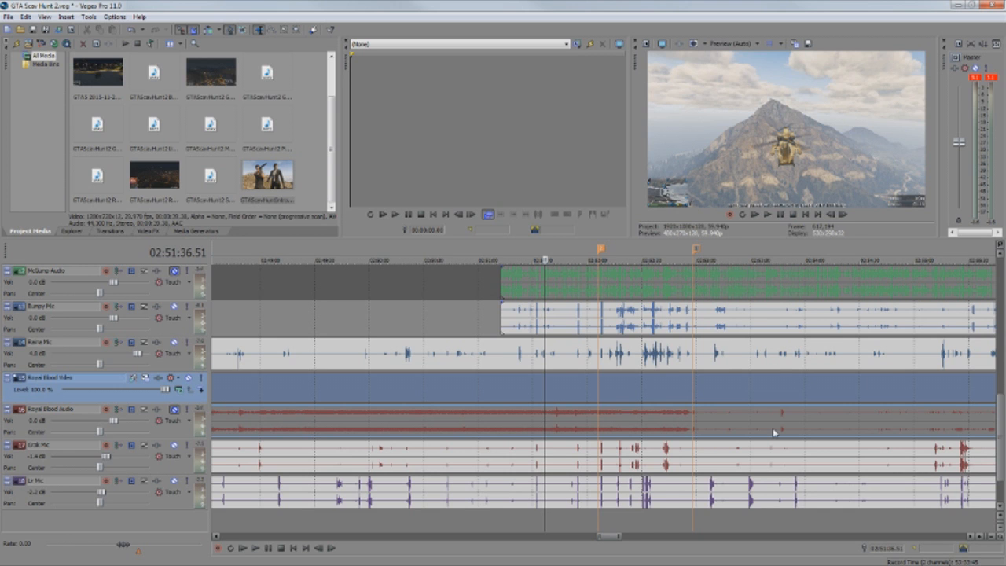
Place the playhead at the start of the long recordings, about 02:29:27, and at their end, about 04:34:52
scroll(773, 428, "down", 12)
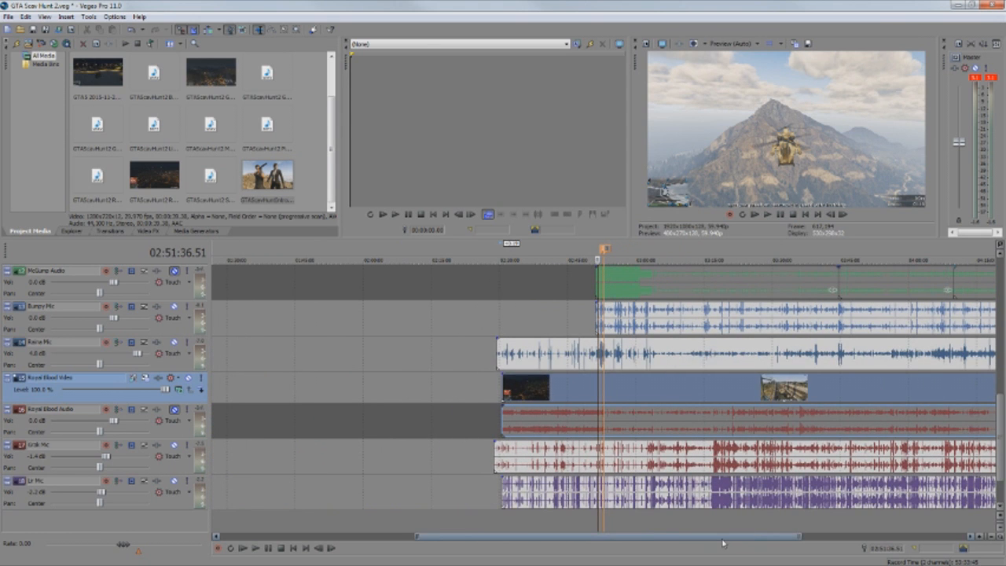
left_click_drag(720, 542, 783, 539)
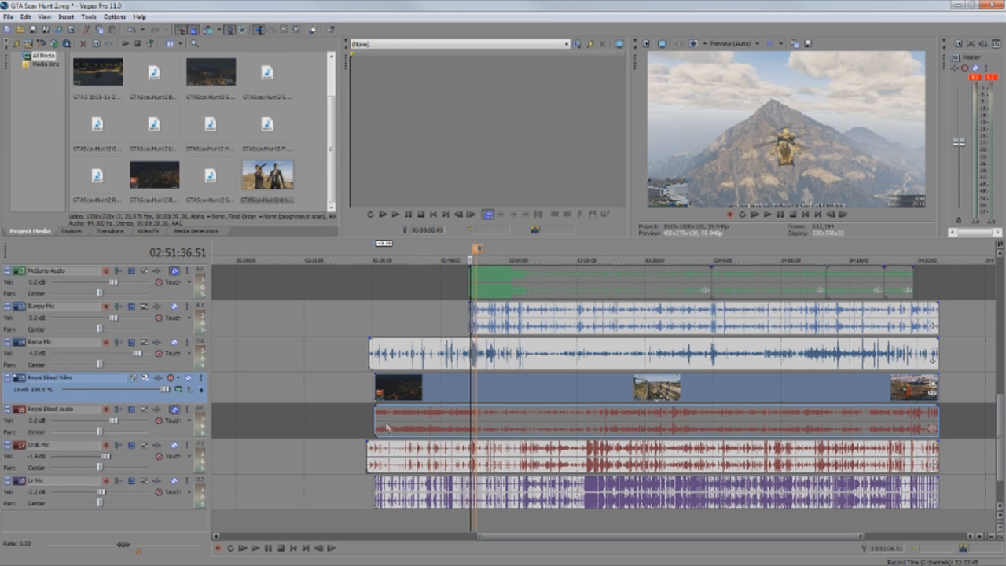
left_click_drag(1001, 472, 1001, 342)
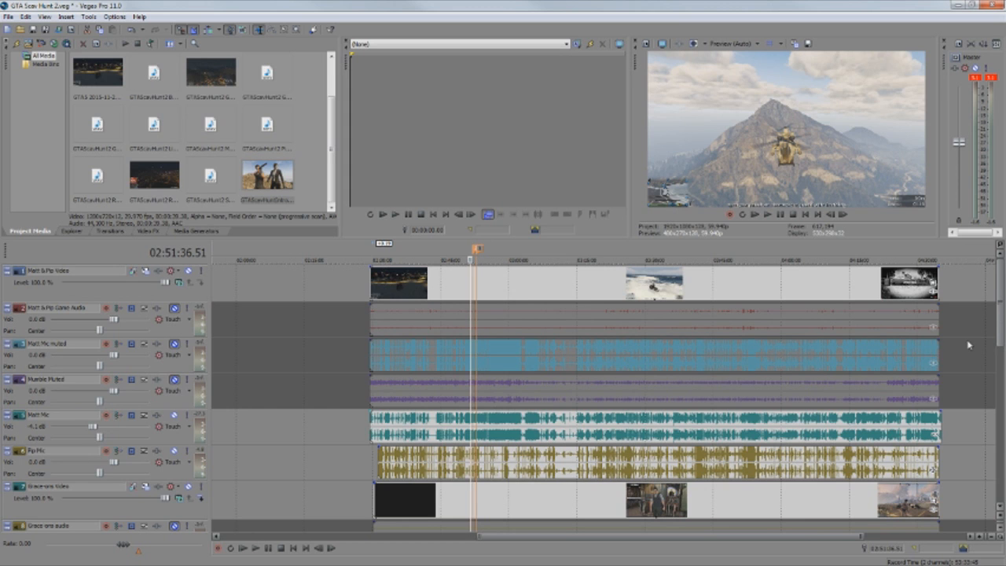
left_click(369, 257)
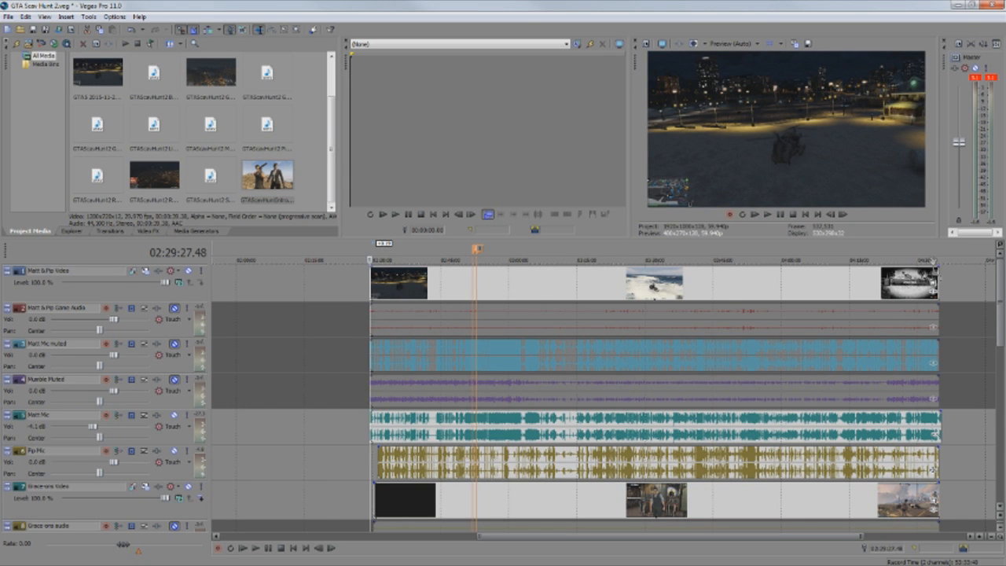
left_click(939, 260)
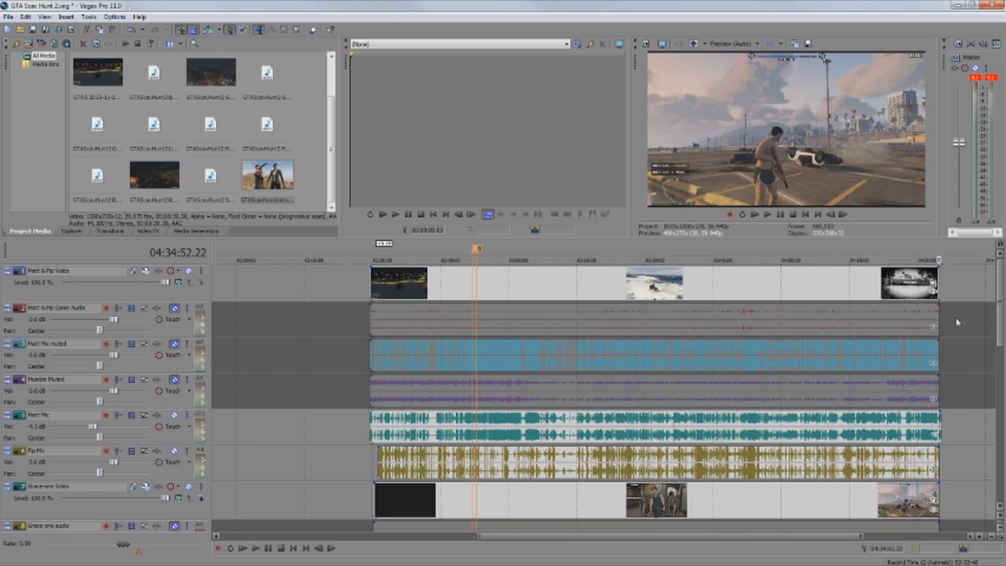
Place the playhead at about 00:41:40 and examine the short isolated clip on the first video track
scroll(960, 339, "down", 2)
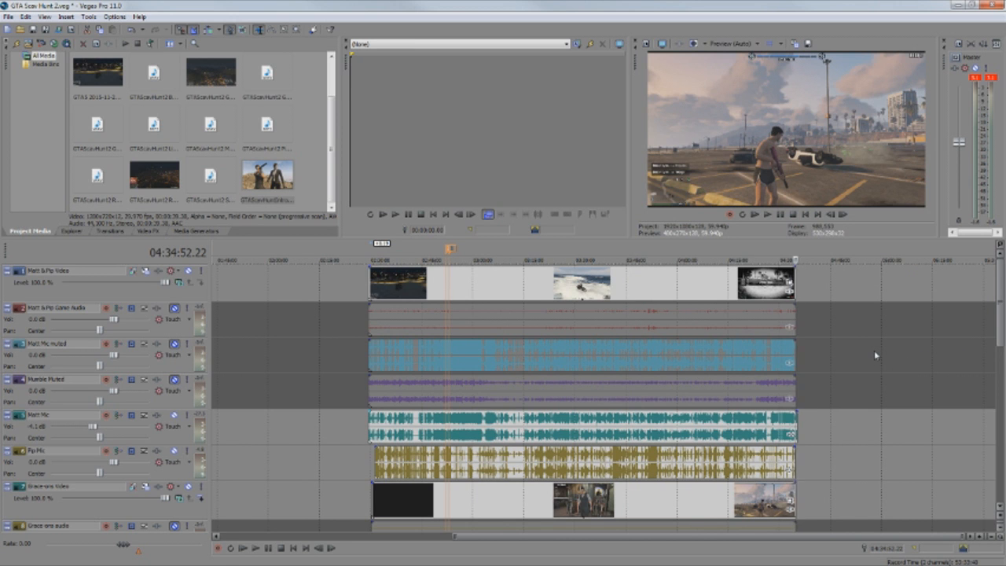
scroll(875, 350, "down", 1)
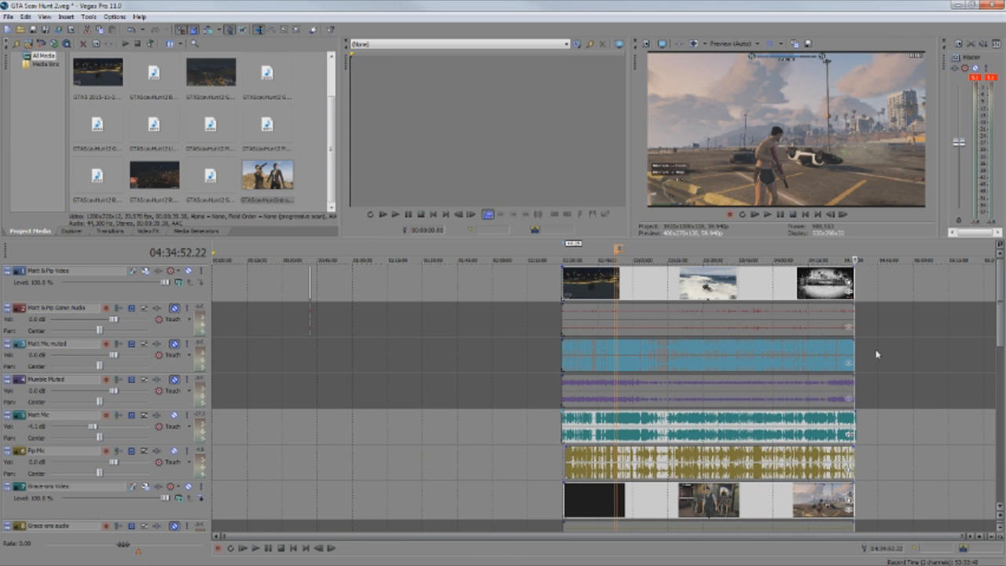
left_click(310, 252)
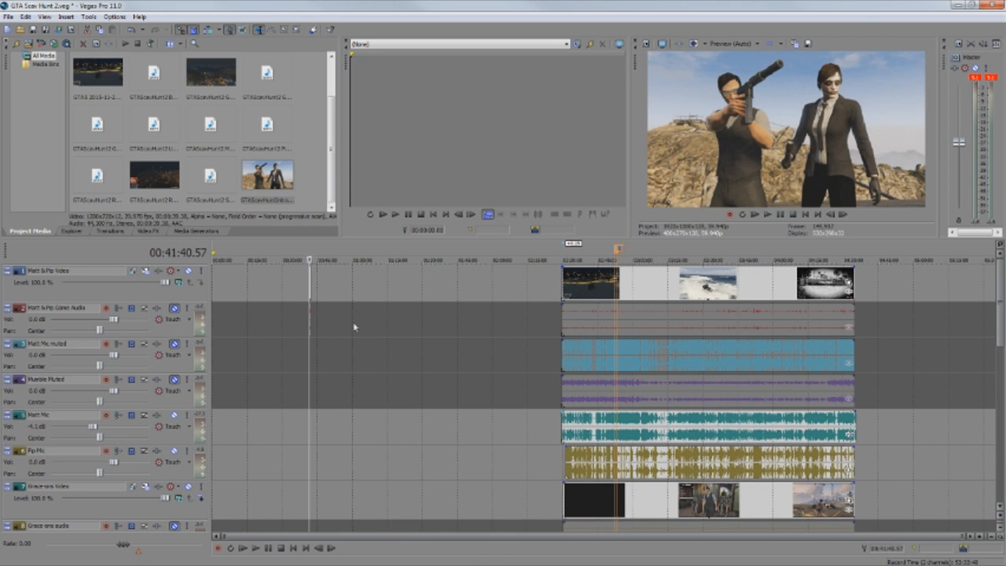
scroll(409, 391, "up", 5)
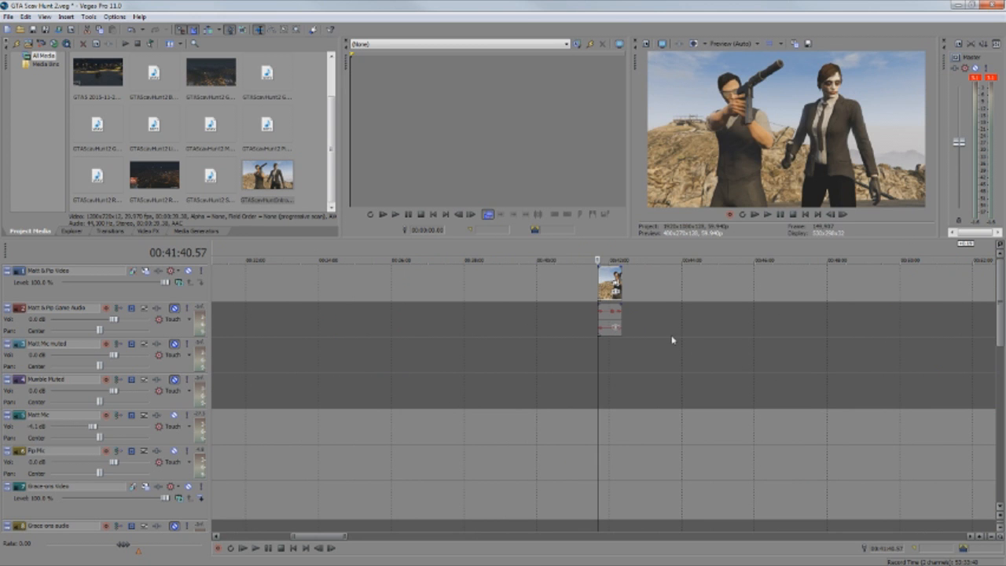
scroll(617, 353, "up", 3)
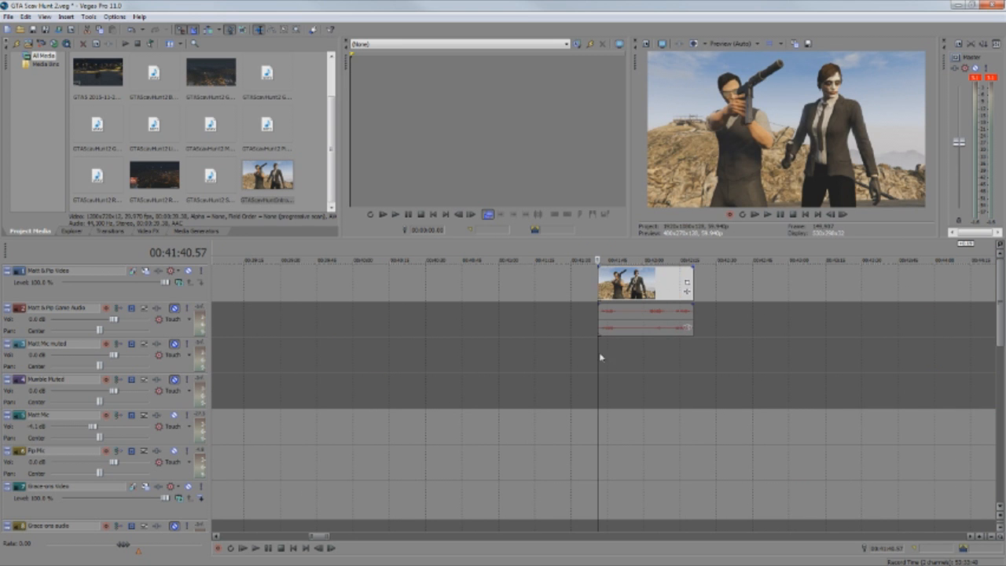
mouse_move(598, 353)
left_mouse_down()
mouse_move(681, 357)
mouse_move(599, 356)
left_mouse_up()
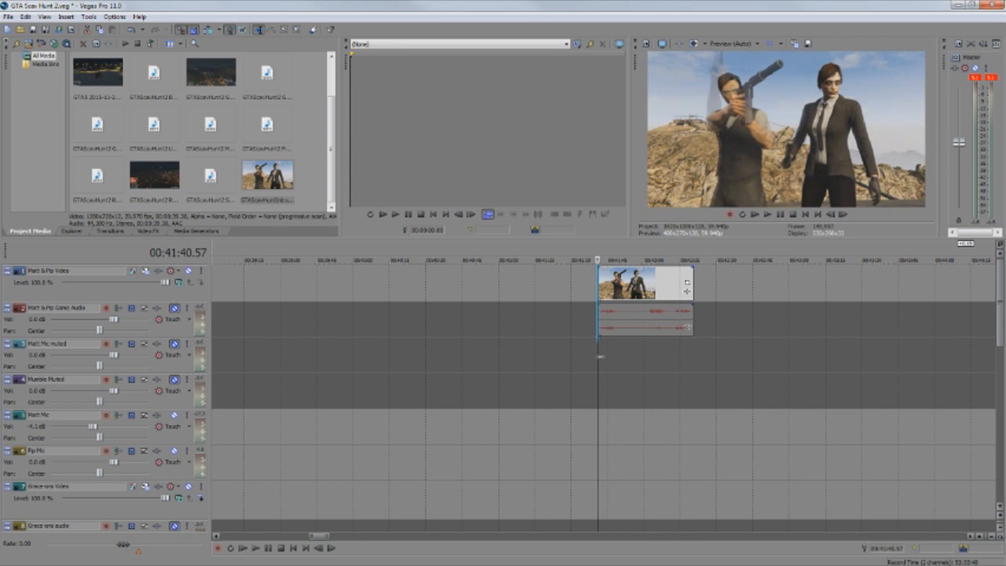
Look over the full project timeline and its stack of video, game audio and microphone tracks
scroll(737, 396, "down", 8)
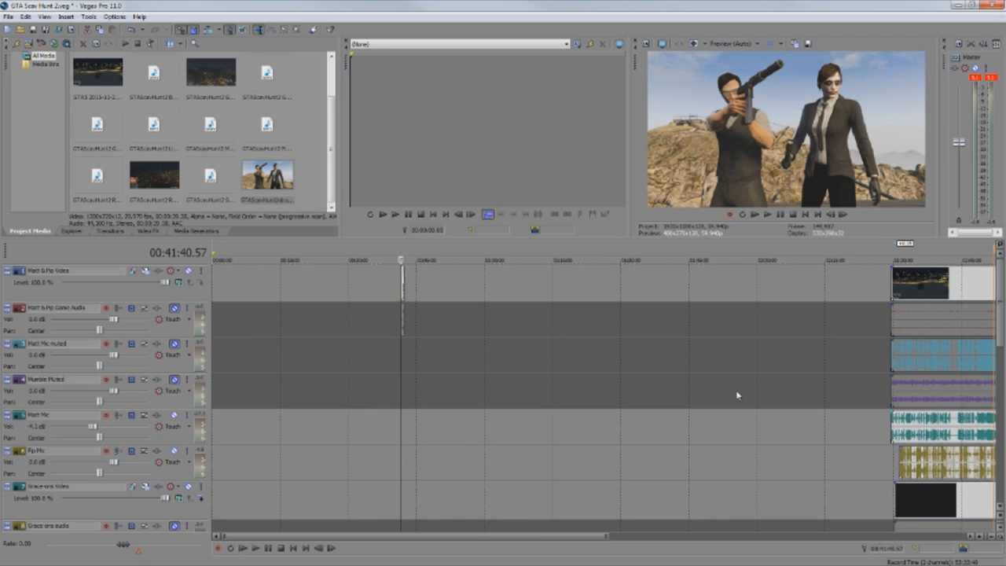
scroll(736, 390, "down", 3)
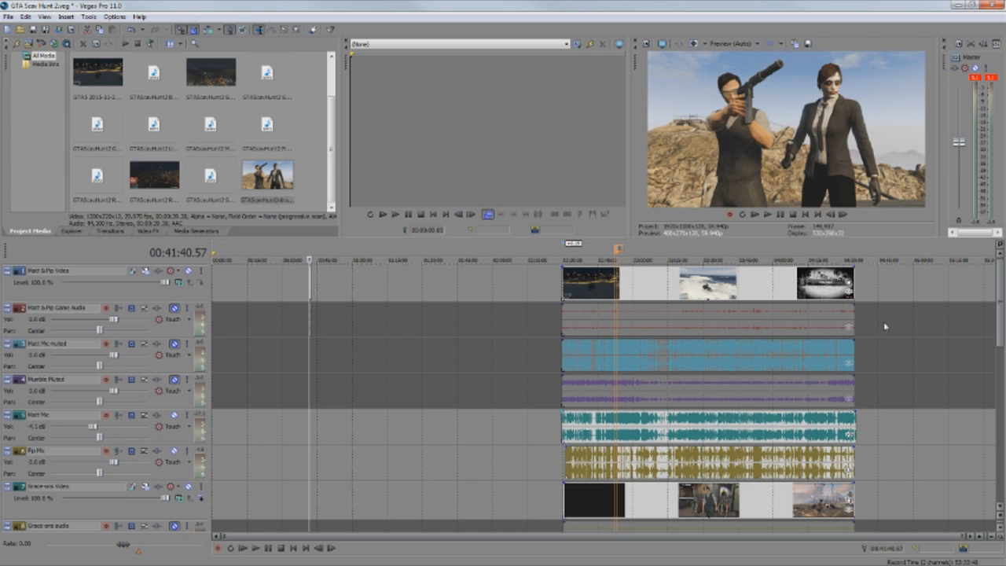
mouse_move(1000, 297)
left_mouse_down()
mouse_move(1003, 443)
mouse_move(1000, 303)
left_mouse_up()
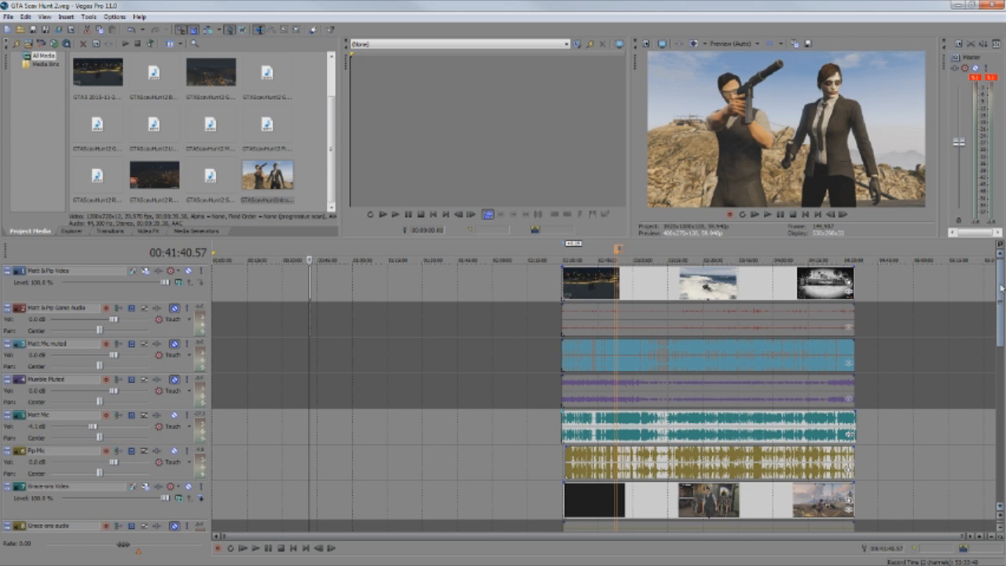
left_click_drag(1001, 289, 1004, 418)
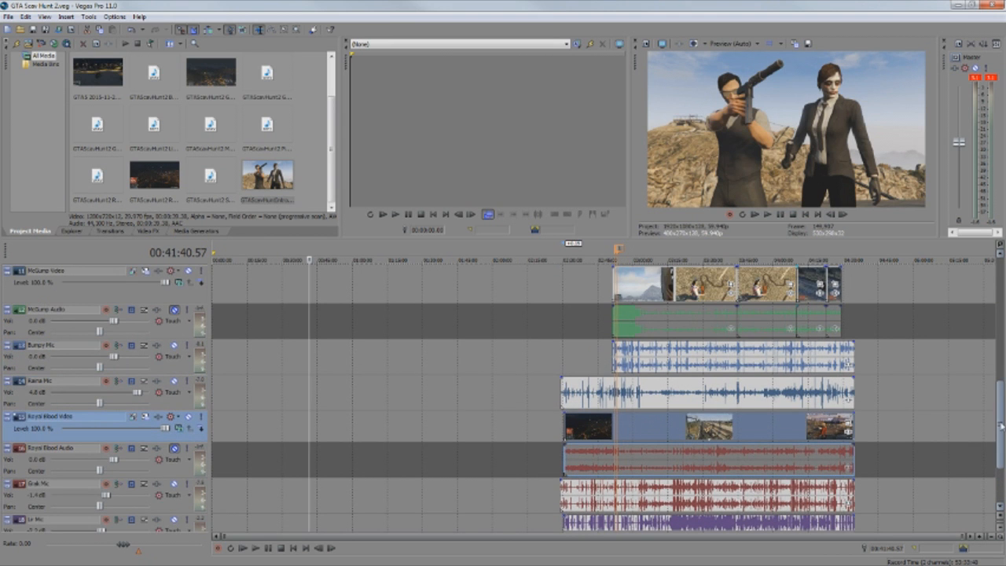
left_click_drag(1001, 425, 1003, 321)
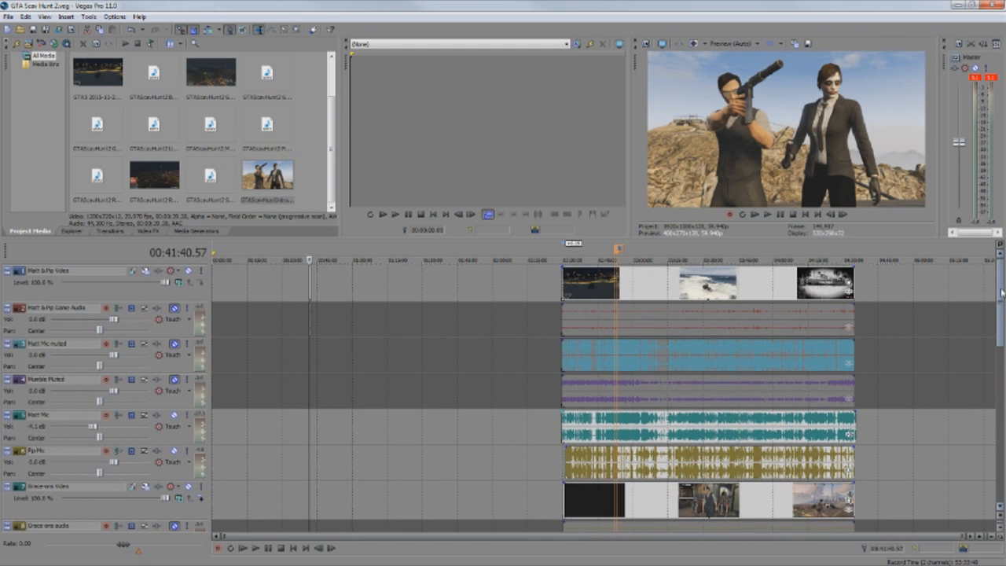